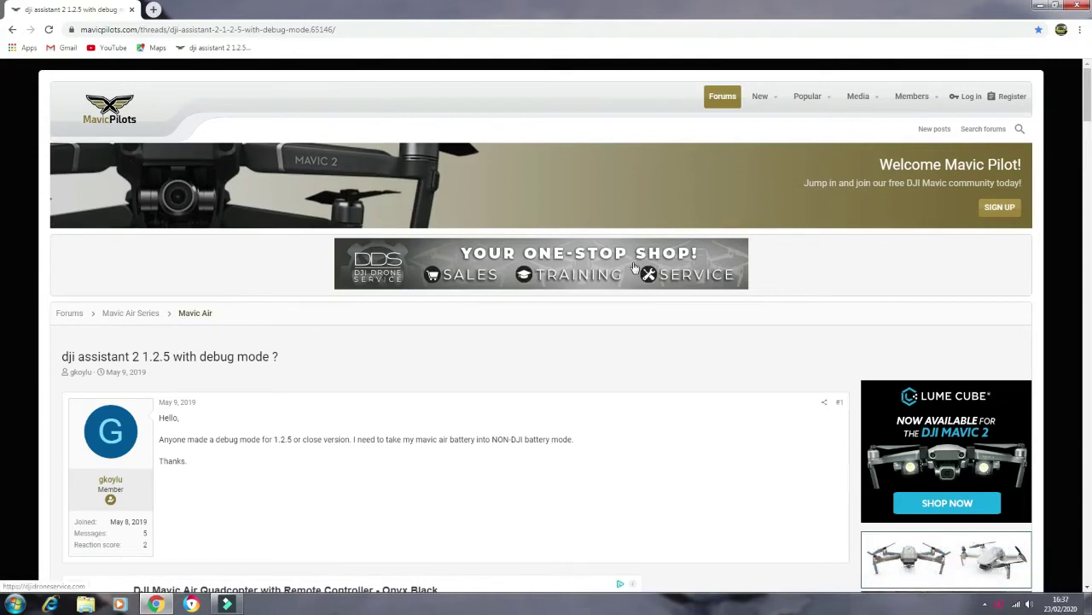
Step: Scroll the MavicPilots thread down to post #2 about DJI Assistant 2 version 1.1.2
scroll(634, 267, down, 3)
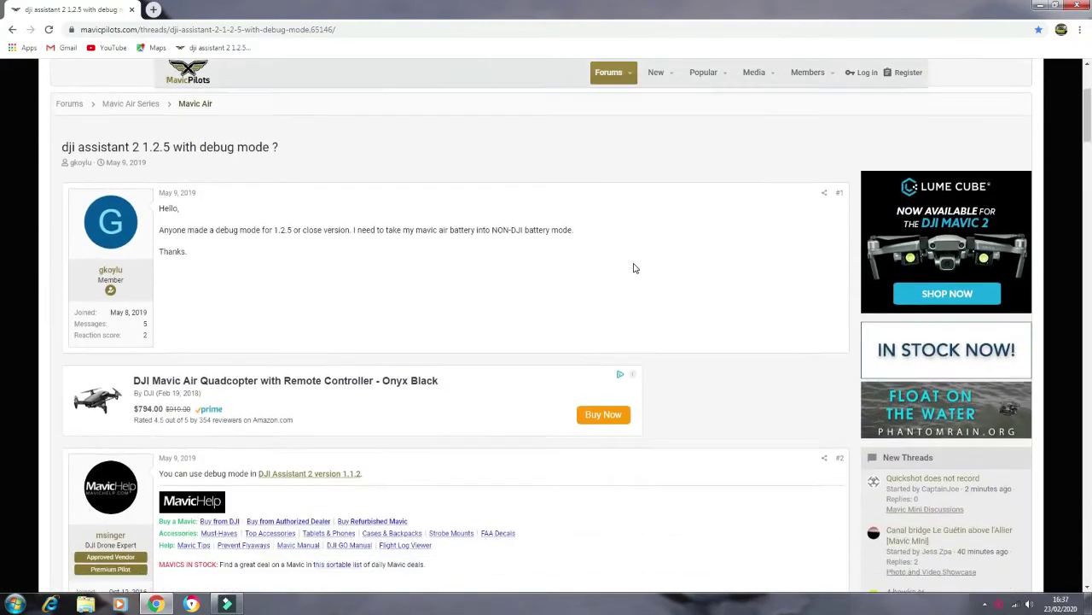
scroll(631, 266, down, 3)
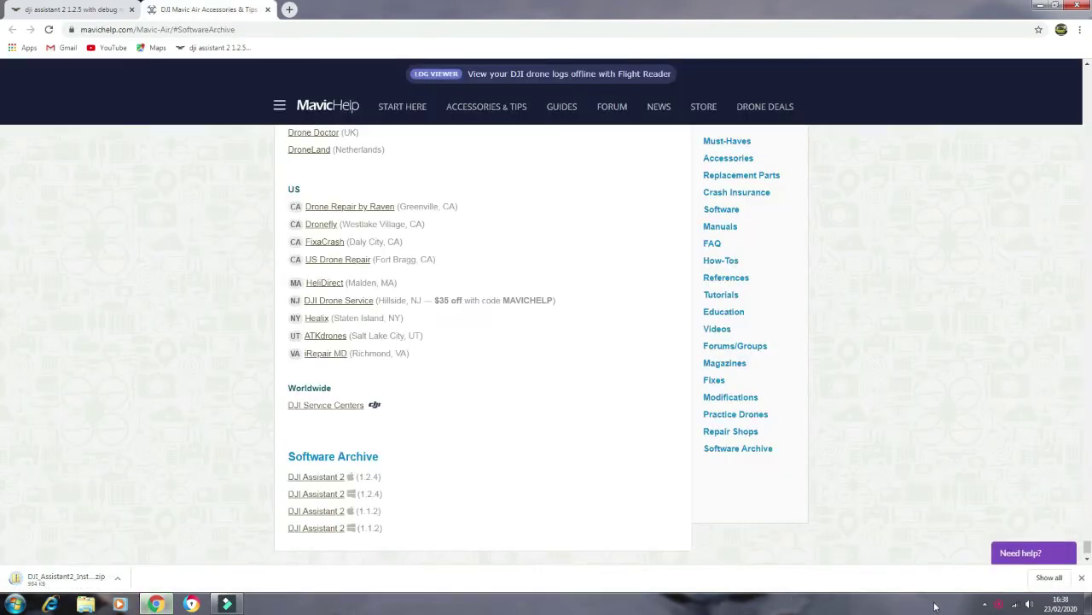
Step: Download the Windows DJI Assistant 2 (1.1.2) installer zip and show it in the Downloads folder
right_click(998, 605)
click(989, 586)
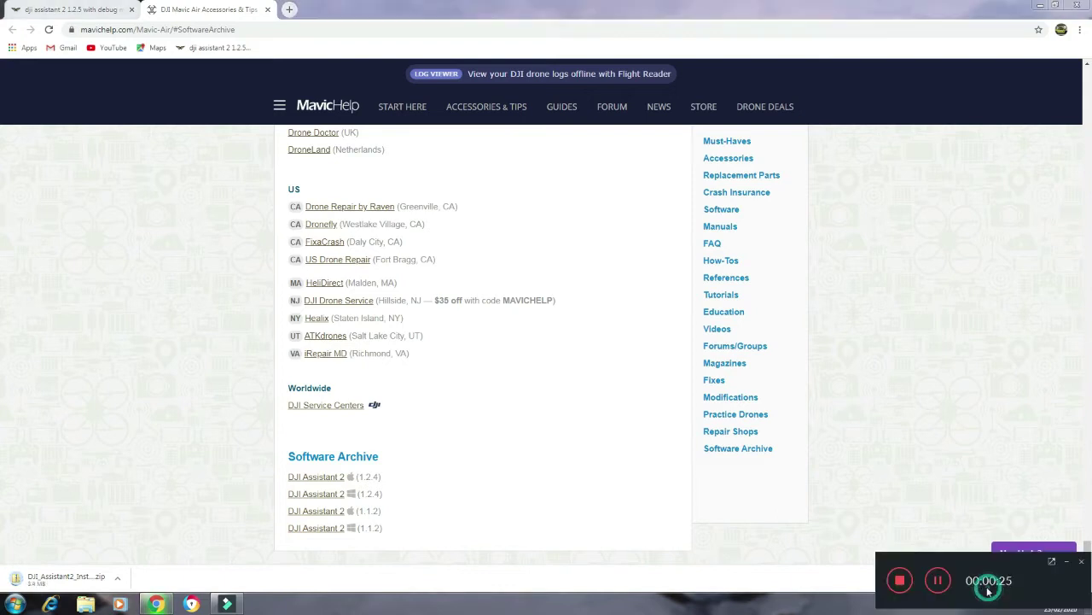
click(900, 582)
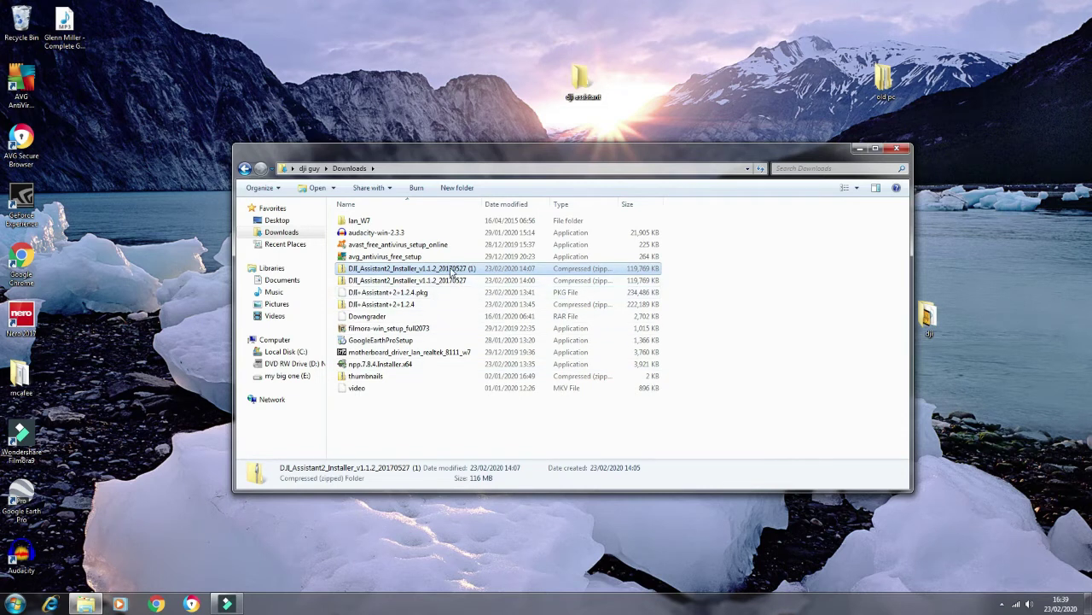
Step: Open the DJI_Assistant2_Installer_v1.1.2 zip and run the DJI Assistant 2 setup application inside it
double_click(452, 269)
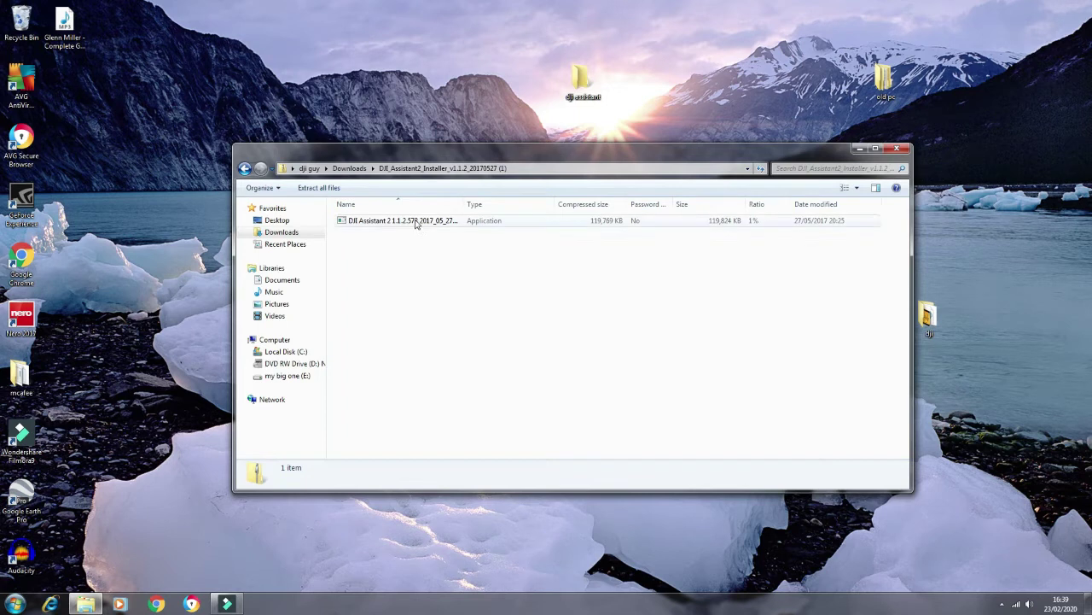
click(415, 224)
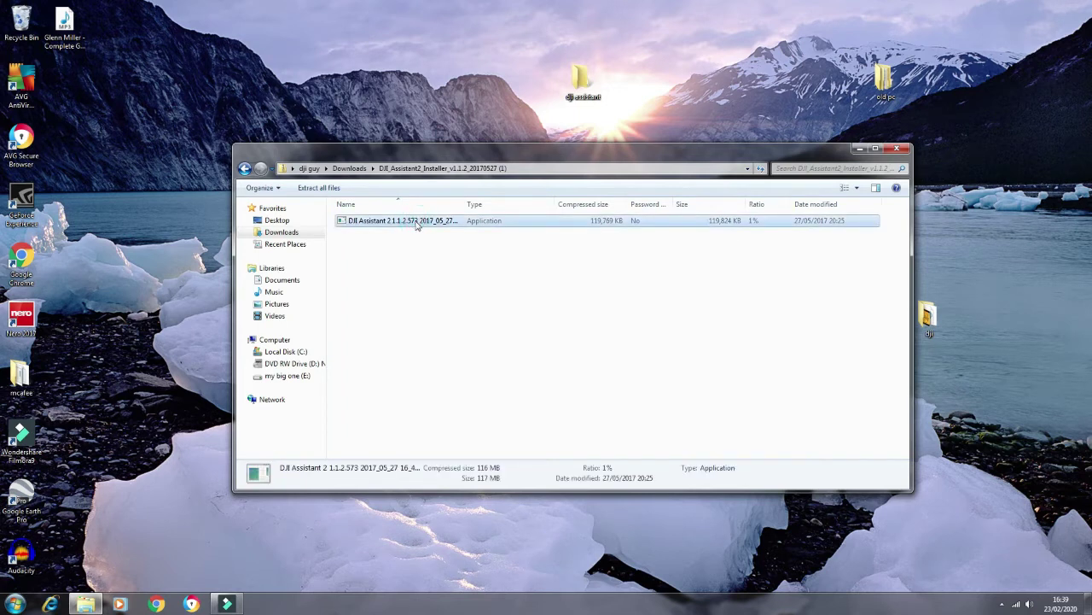
double_click(417, 223)
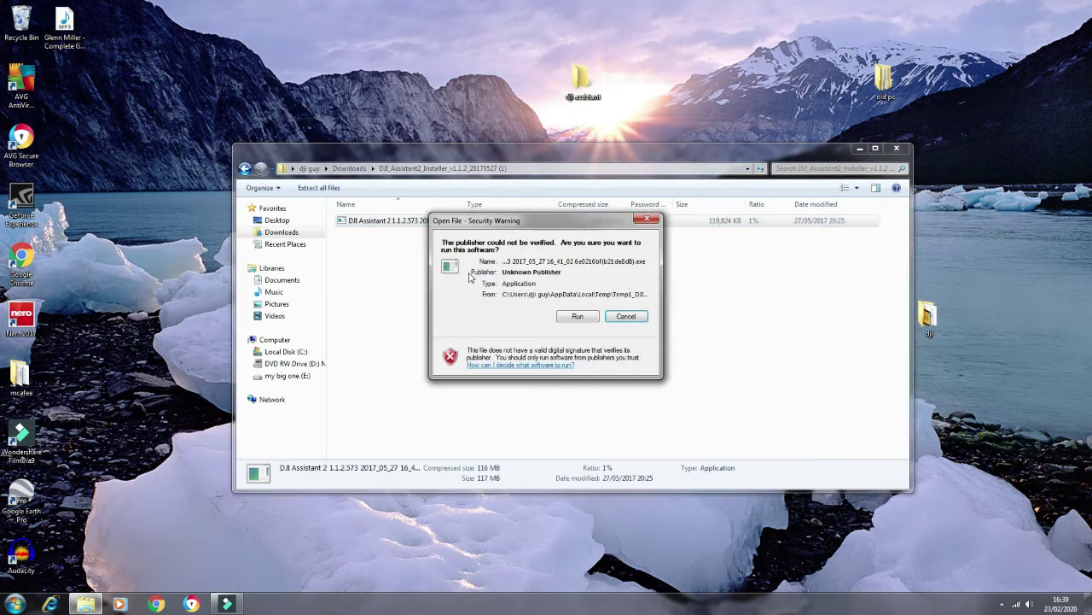
Step: Allow the installer, accept the license, keep default folders and desktop shortcut, and launch when finished
click(578, 317)
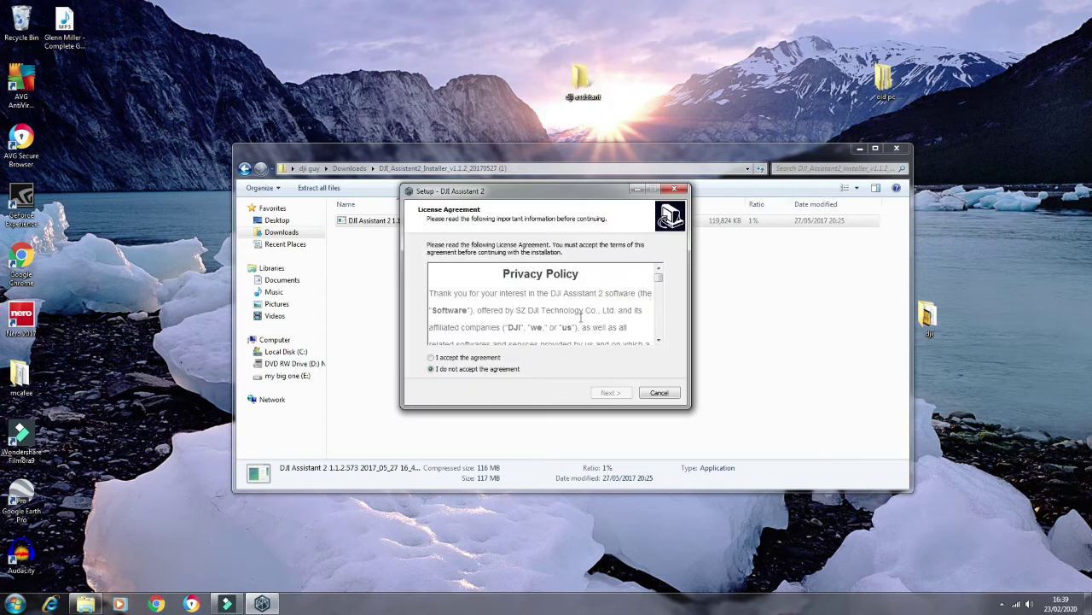
click(431, 358)
click(611, 393)
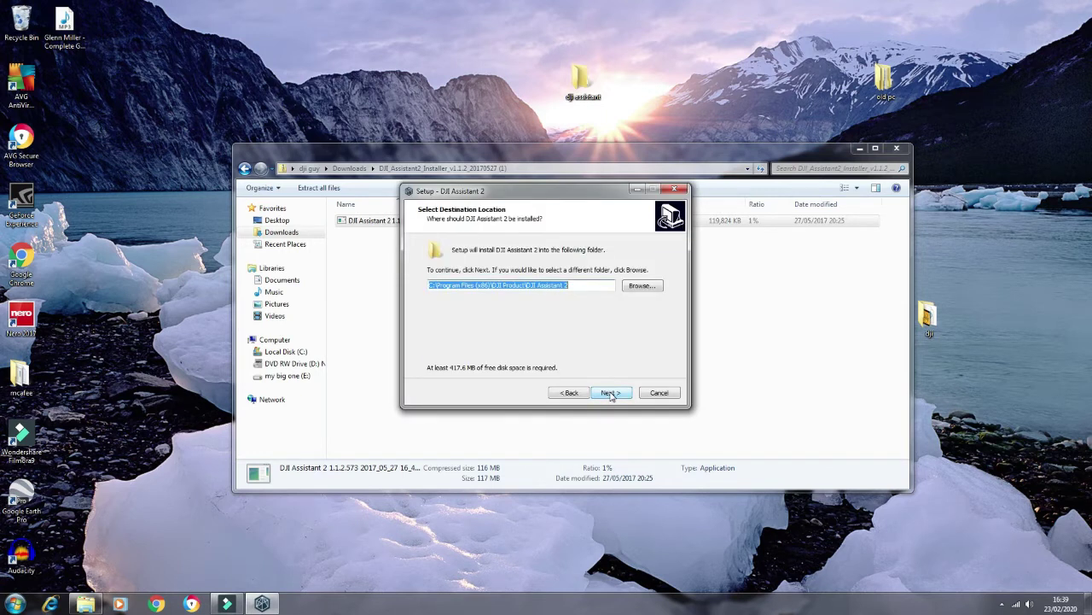
click(612, 393)
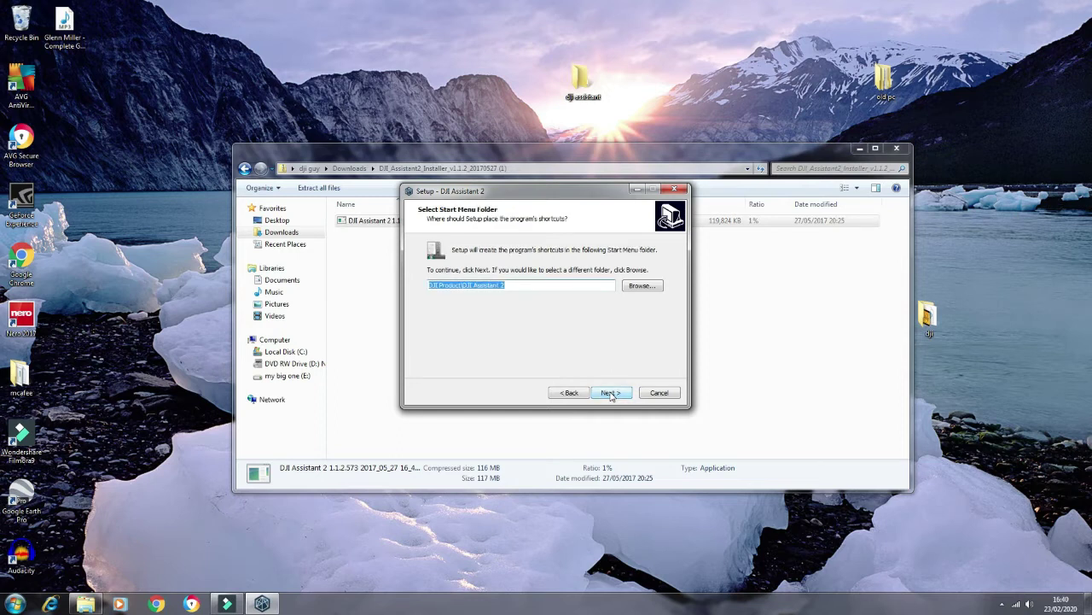
click(611, 393)
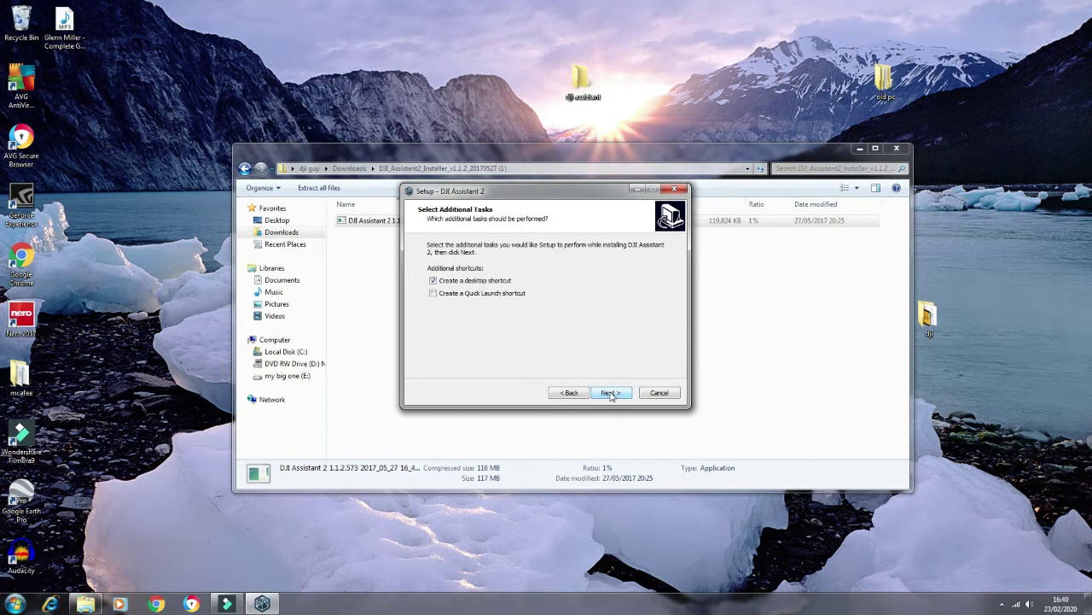
click(612, 392)
click(611, 392)
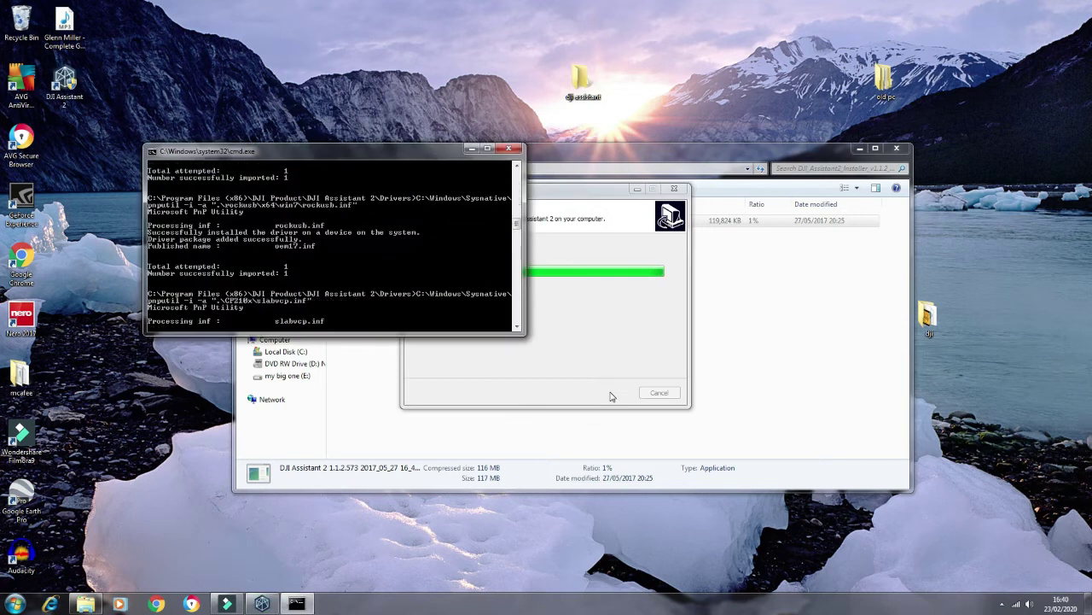
click(611, 394)
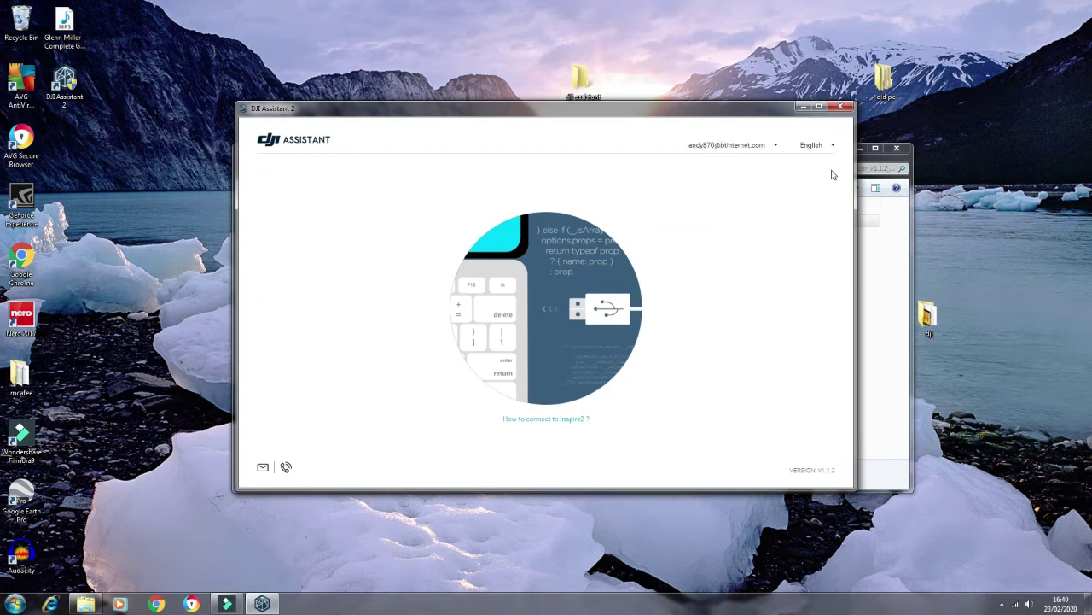
Step: Quit DJI Assistant 2, confirming Yes, and close the installer archive window
click(840, 107)
click(585, 298)
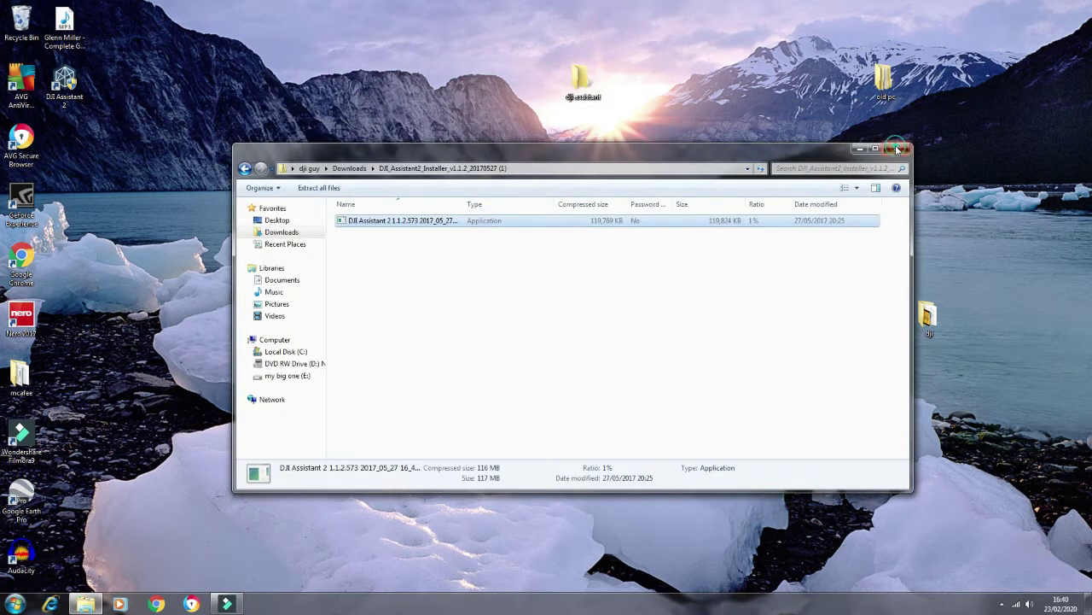
click(895, 149)
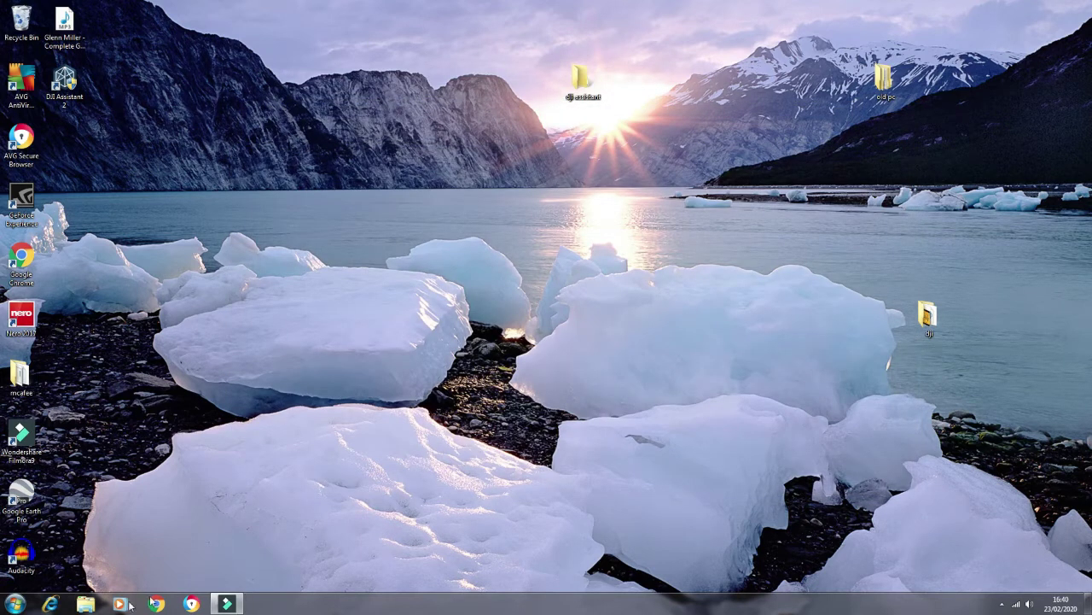
Step: Browse to C:\Program Files (x86)\DJI Product\DJI Assistant 2\AppFiles and edit main.js with Notepad++
click(85, 604)
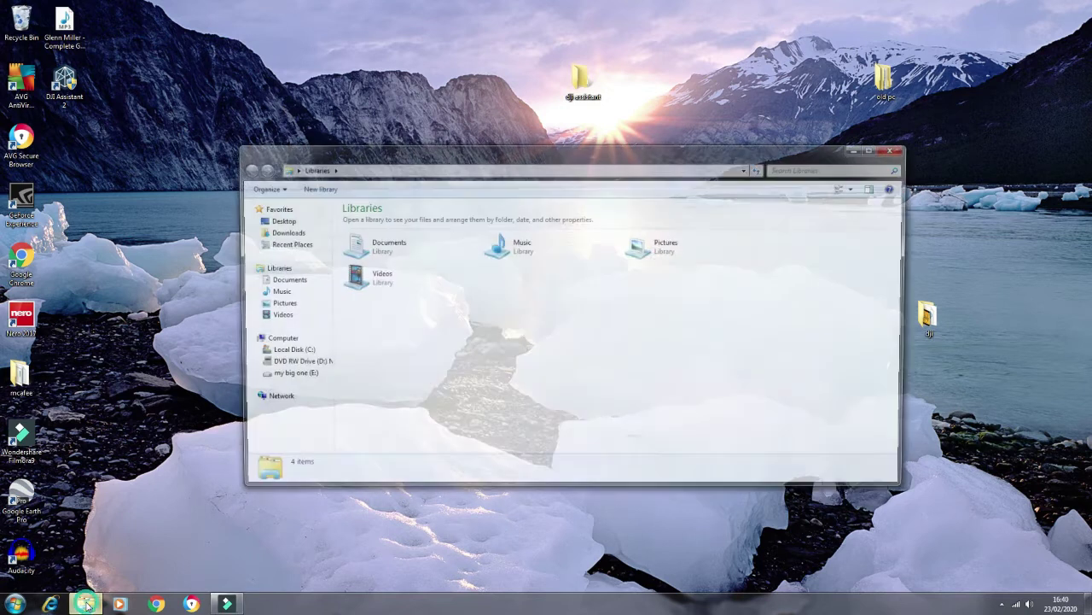
click(294, 353)
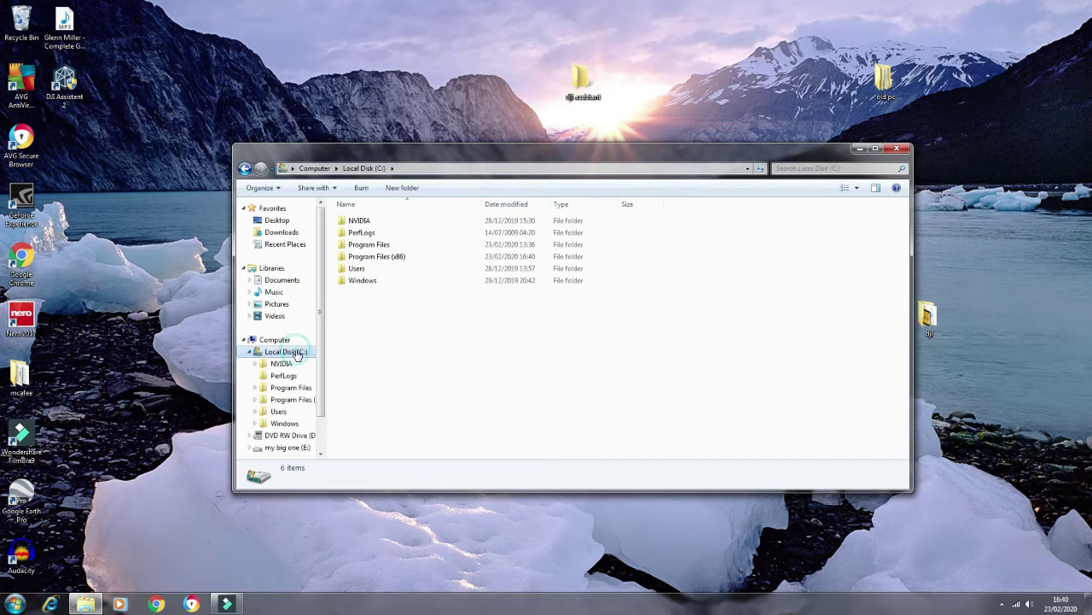
double_click(372, 258)
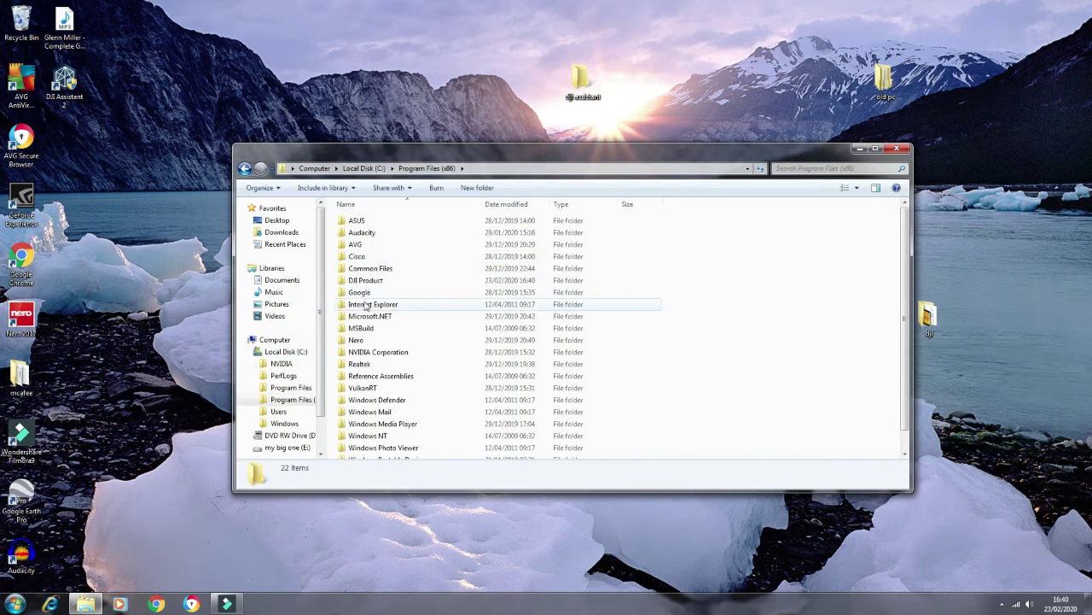
double_click(368, 283)
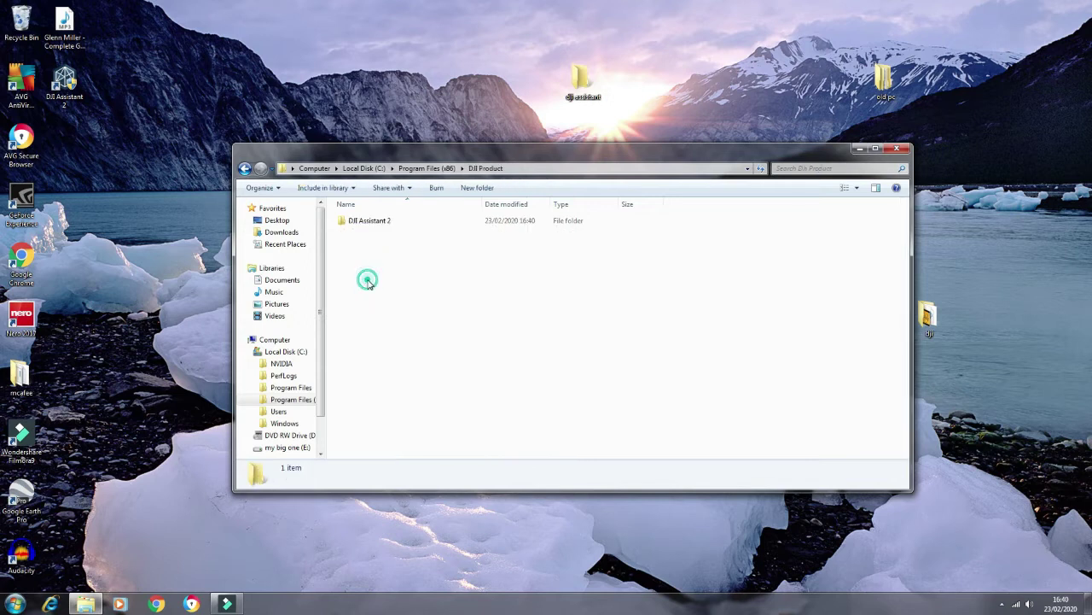
double_click(360, 223)
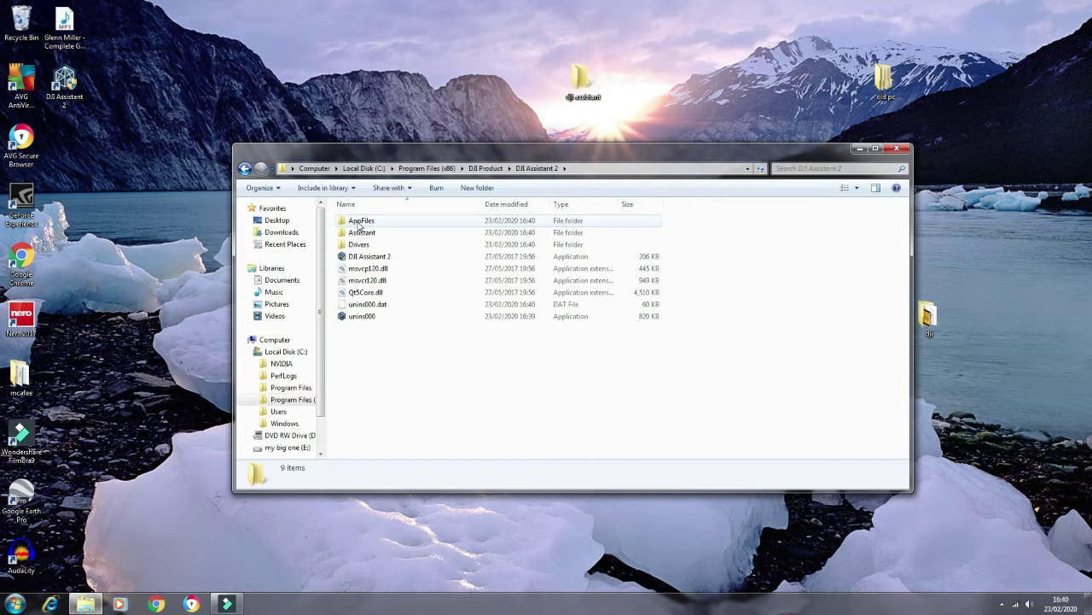
double_click(360, 223)
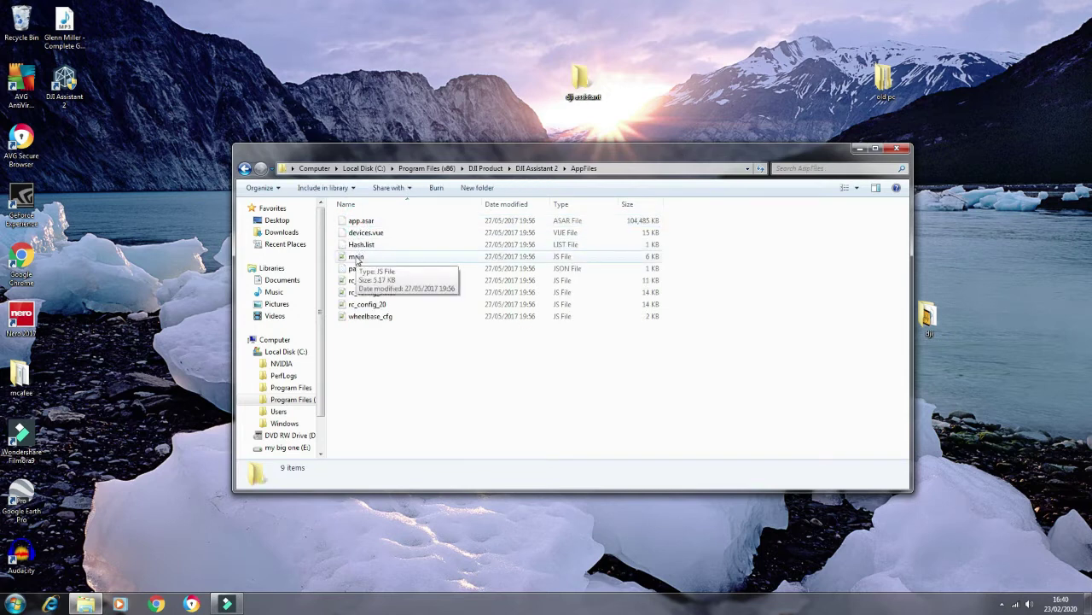
right_click(357, 260)
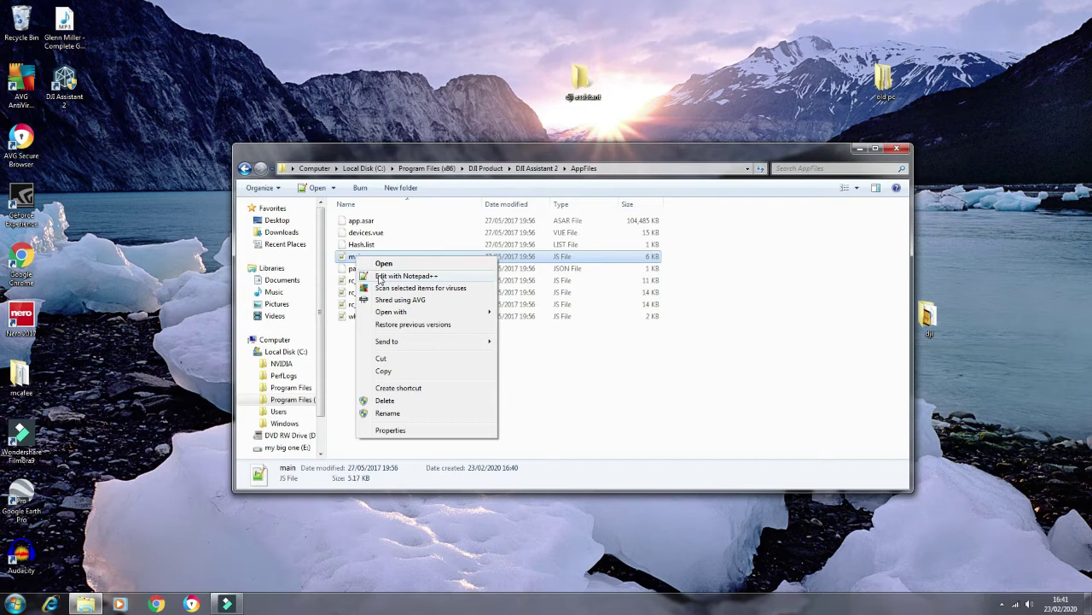
click(381, 276)
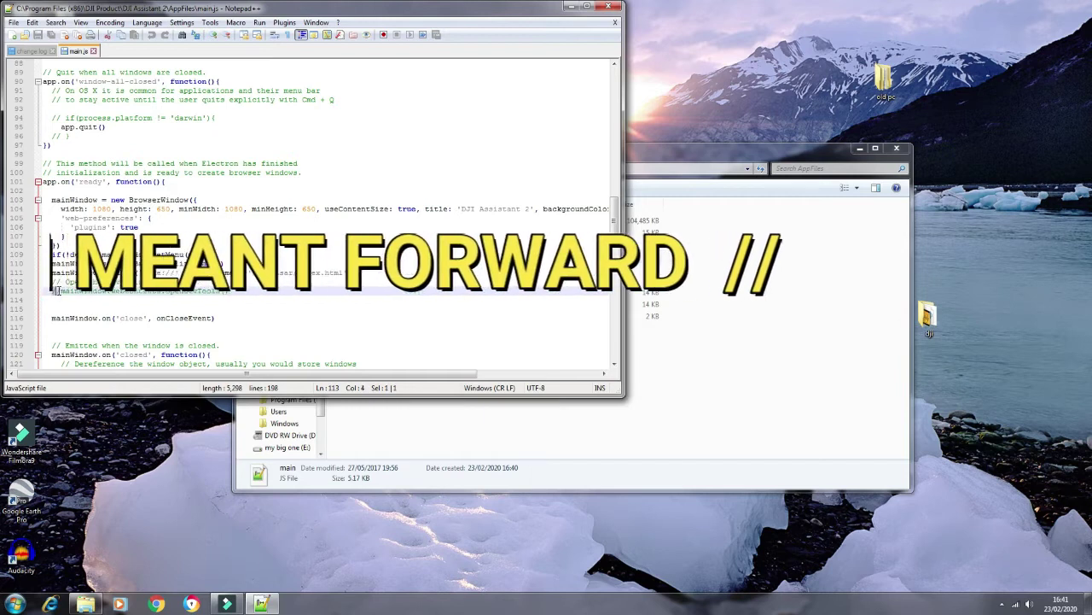
Step: Delete the // comment marker on line 113 so mainWindow.webContents.openDevTools() is active
drag(53, 291, 61, 296)
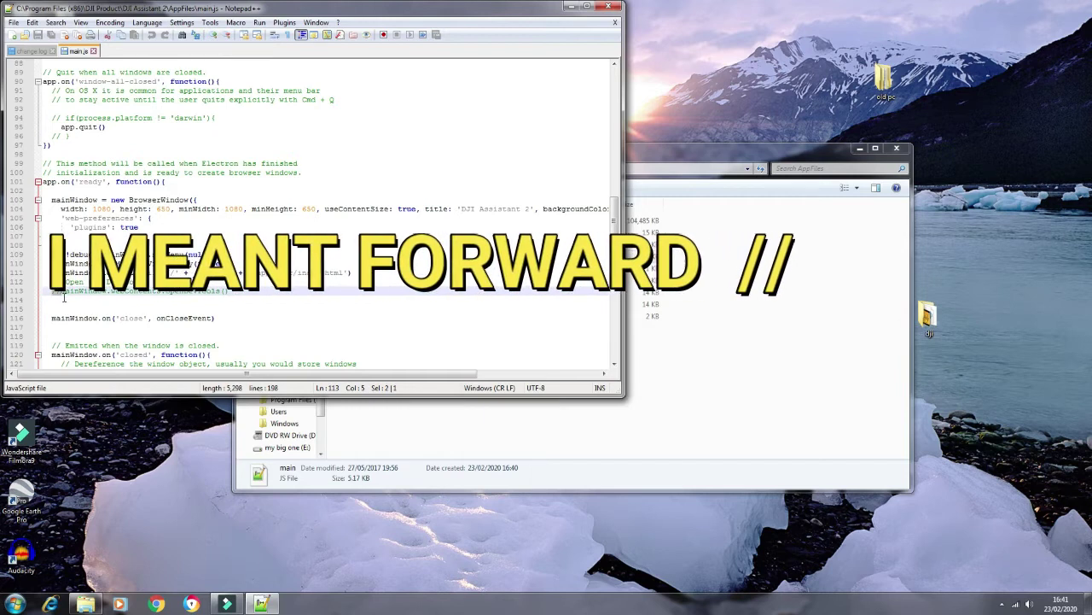
key(BackSpace)
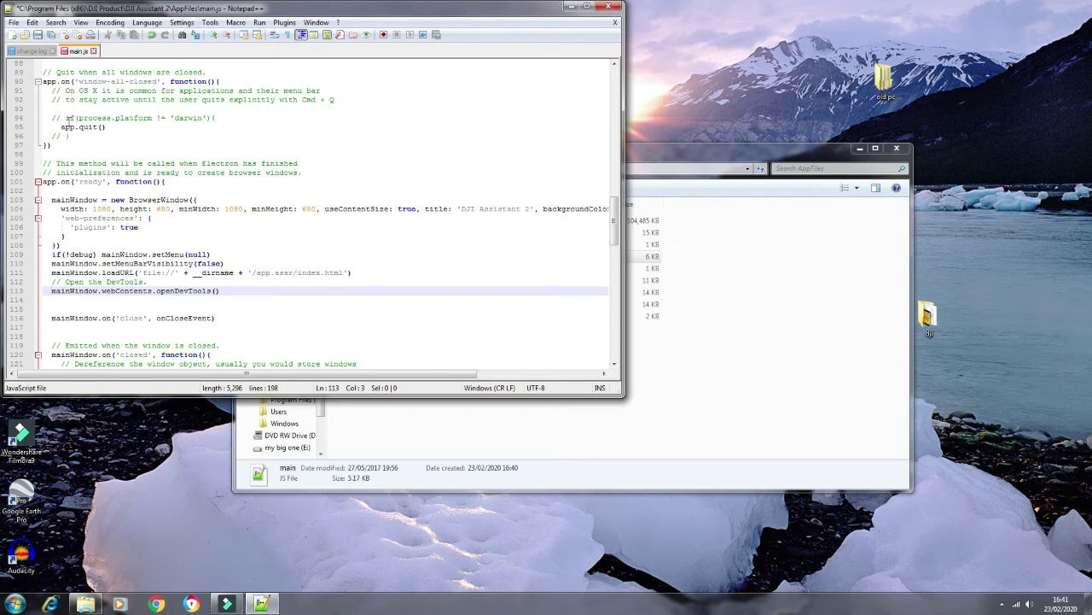
click(13, 24)
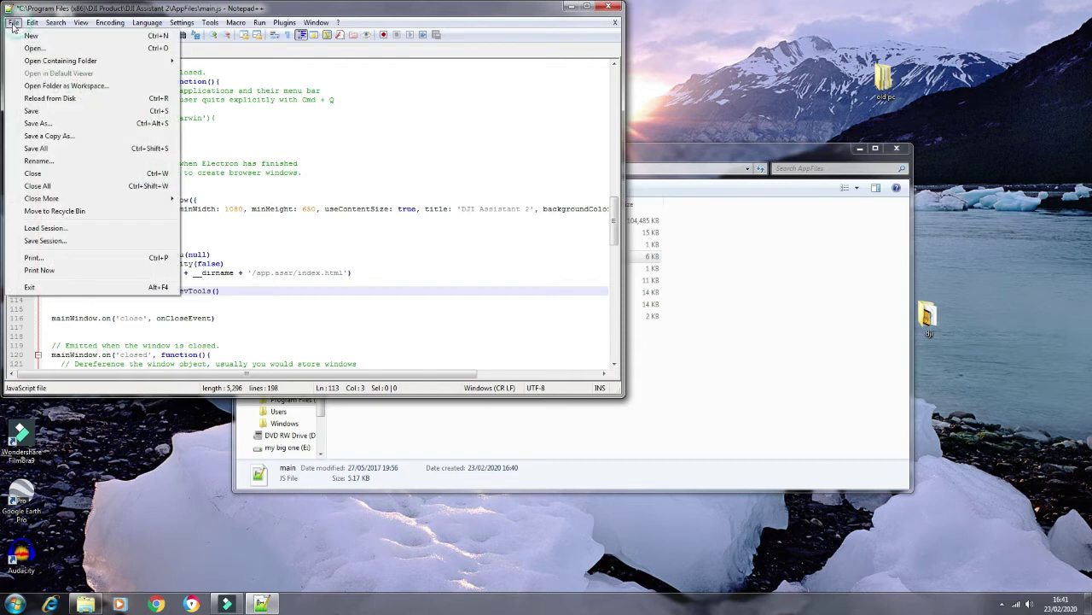
Step: Save main.js after relaunching Notepad++ as Administrator, then close the editor
click(32, 111)
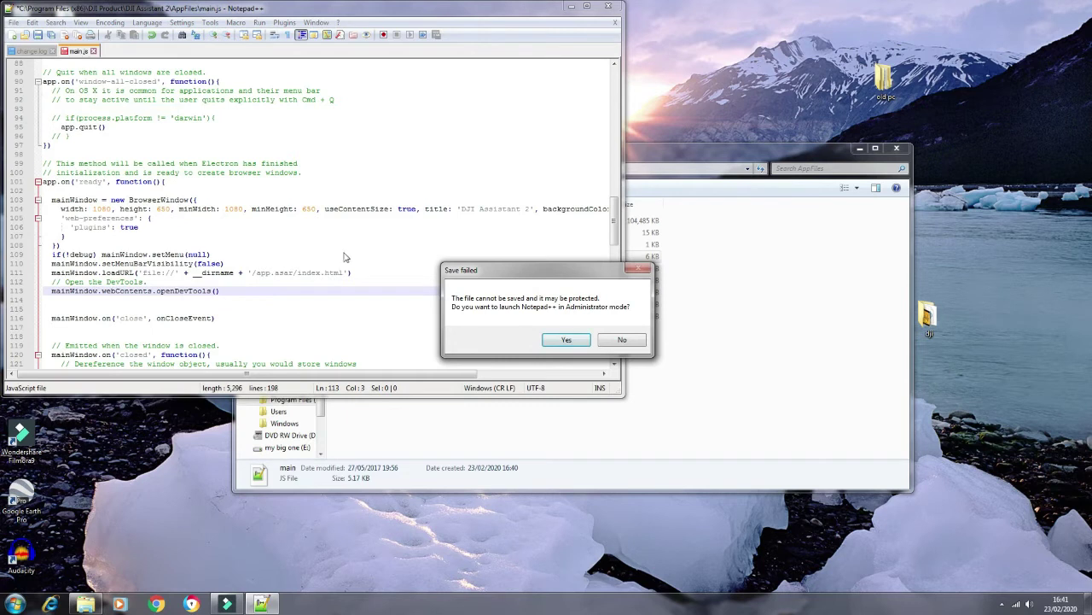
click(565, 341)
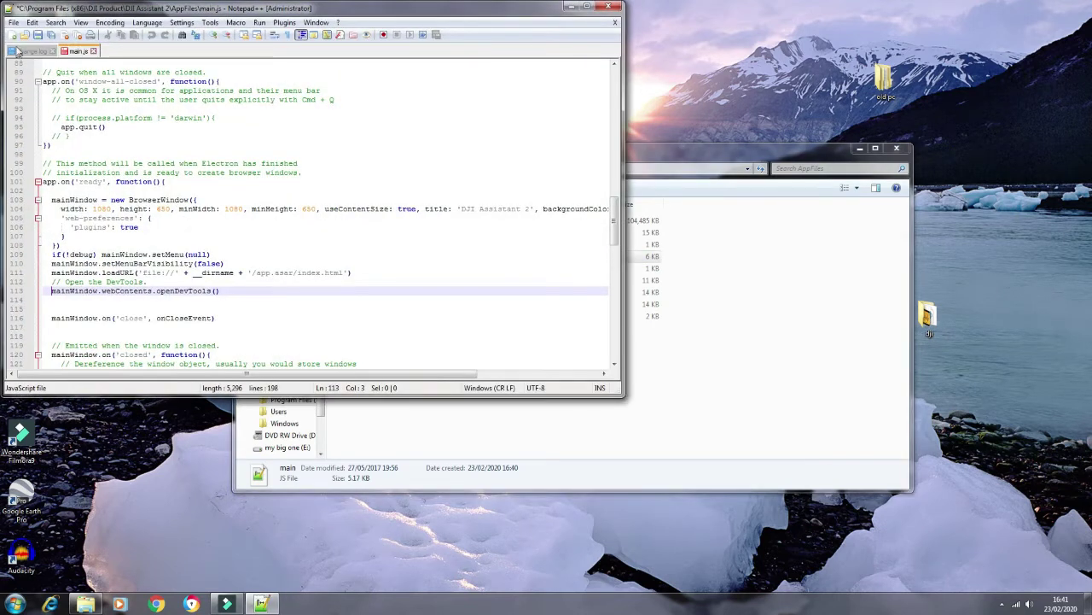
click(14, 23)
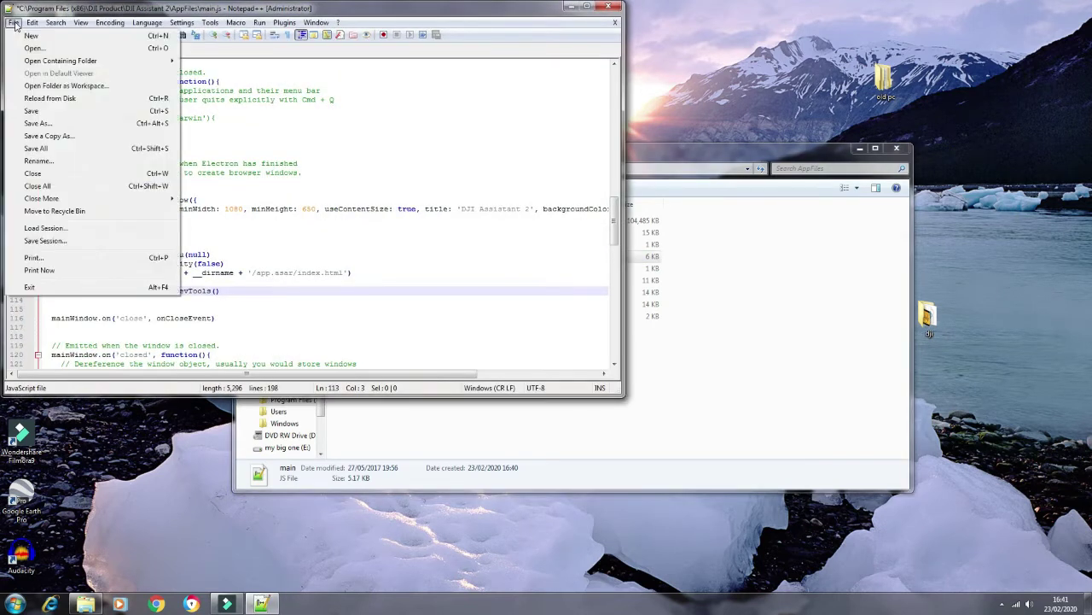
click(29, 111)
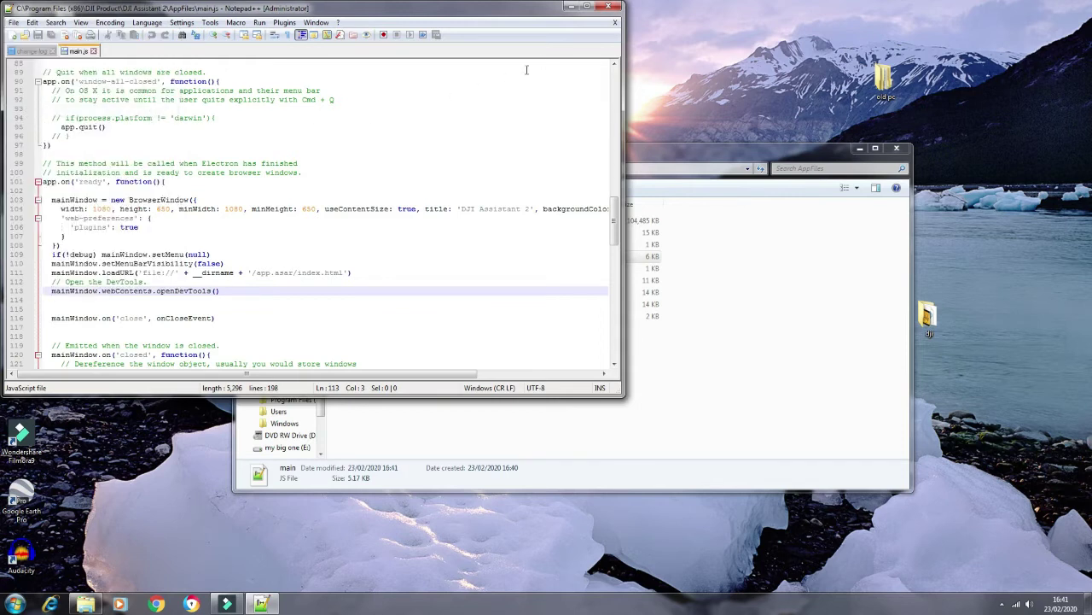
click(607, 7)
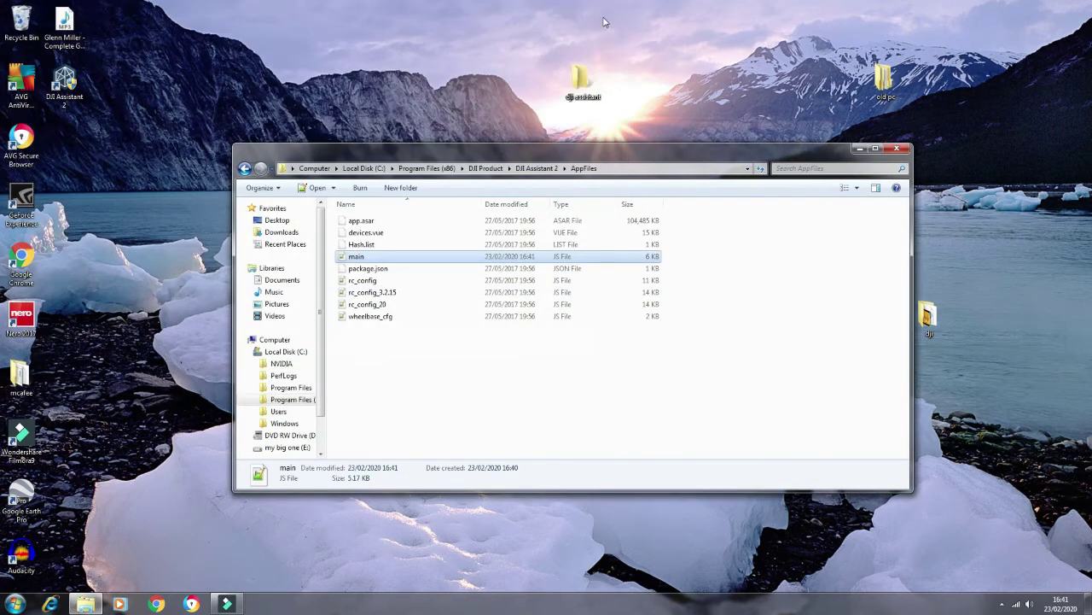
Step: Close the AppFiles window and set local storage debug to 1 and debug_enabled to TRUE
click(898, 150)
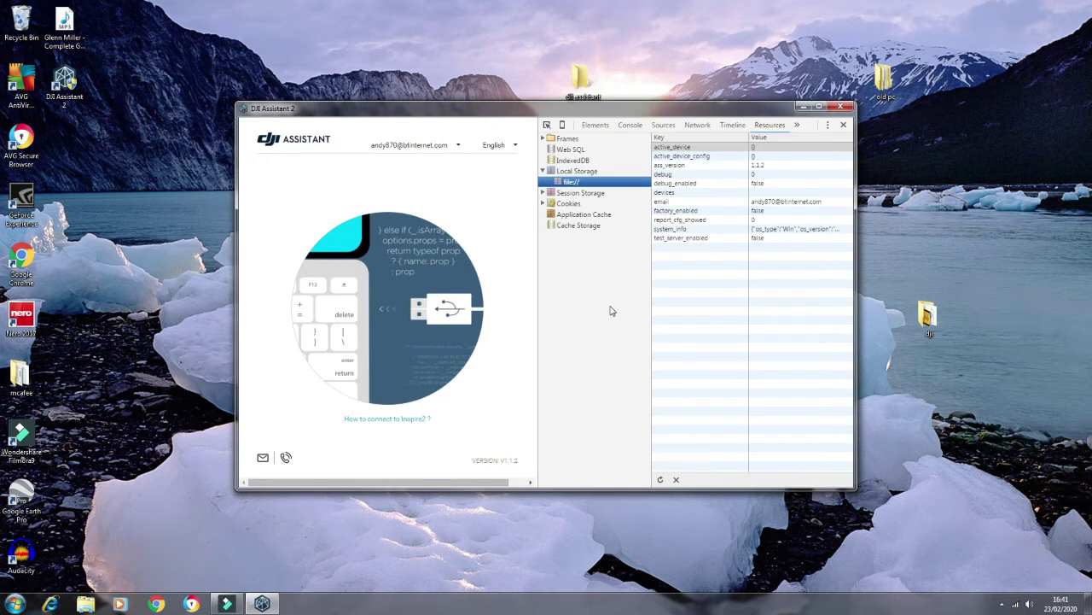
click(763, 176)
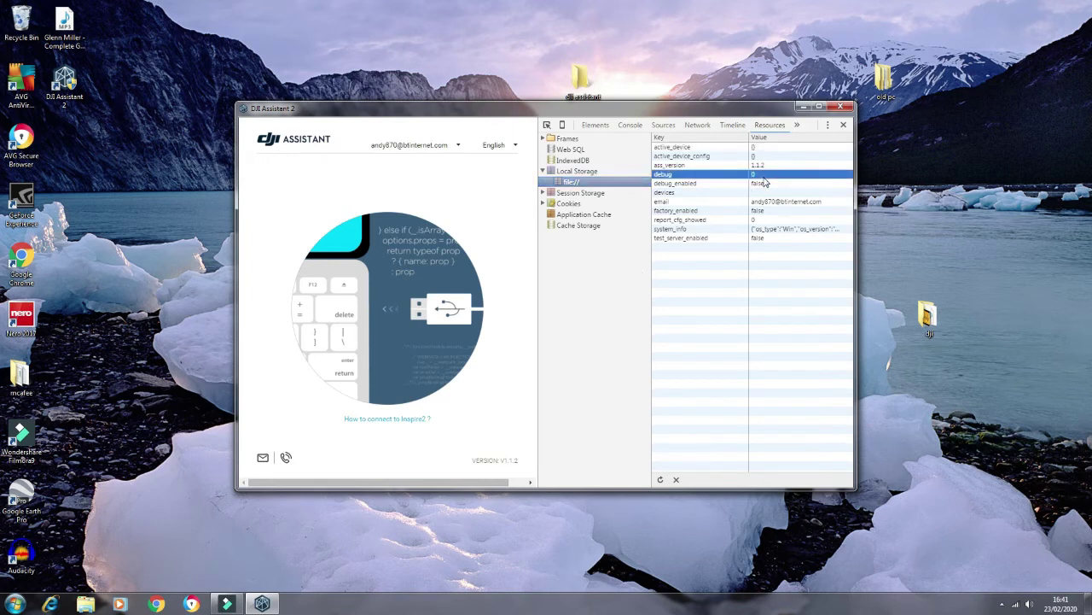
double_click(766, 175)
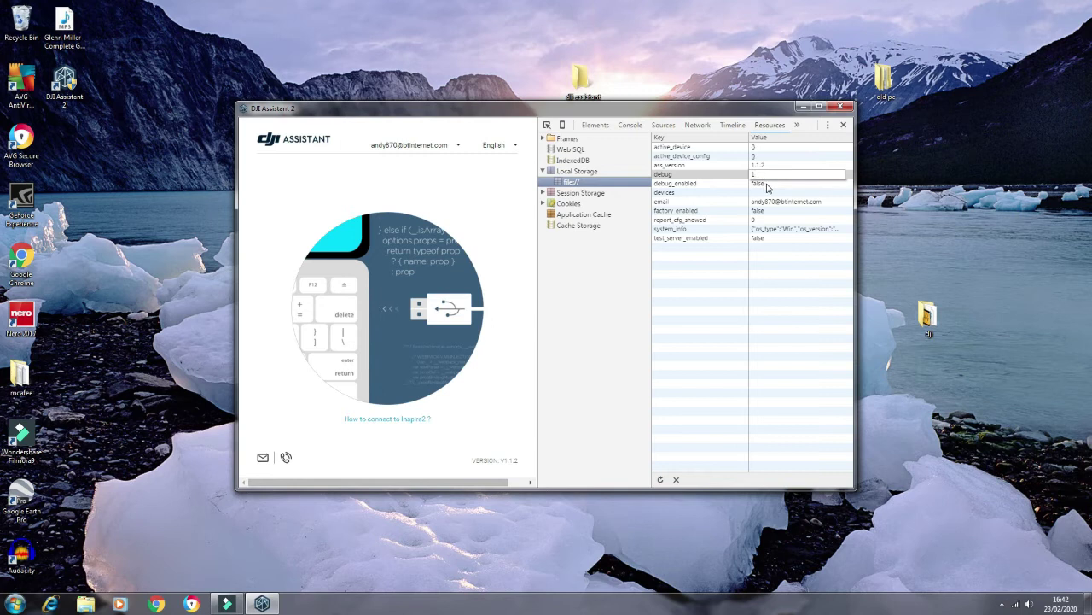
click(767, 184)
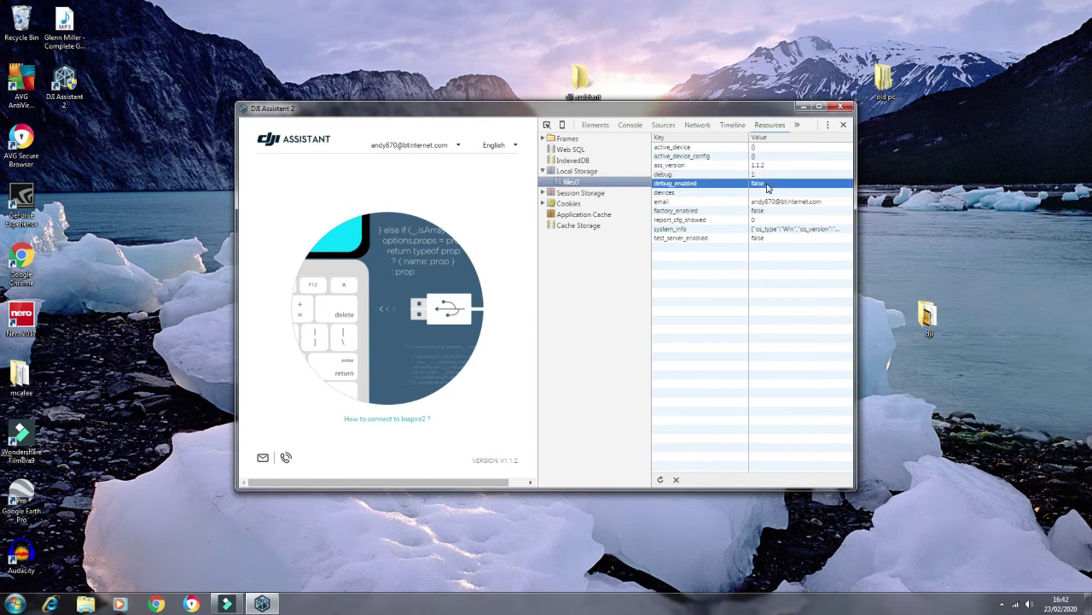
double_click(767, 185)
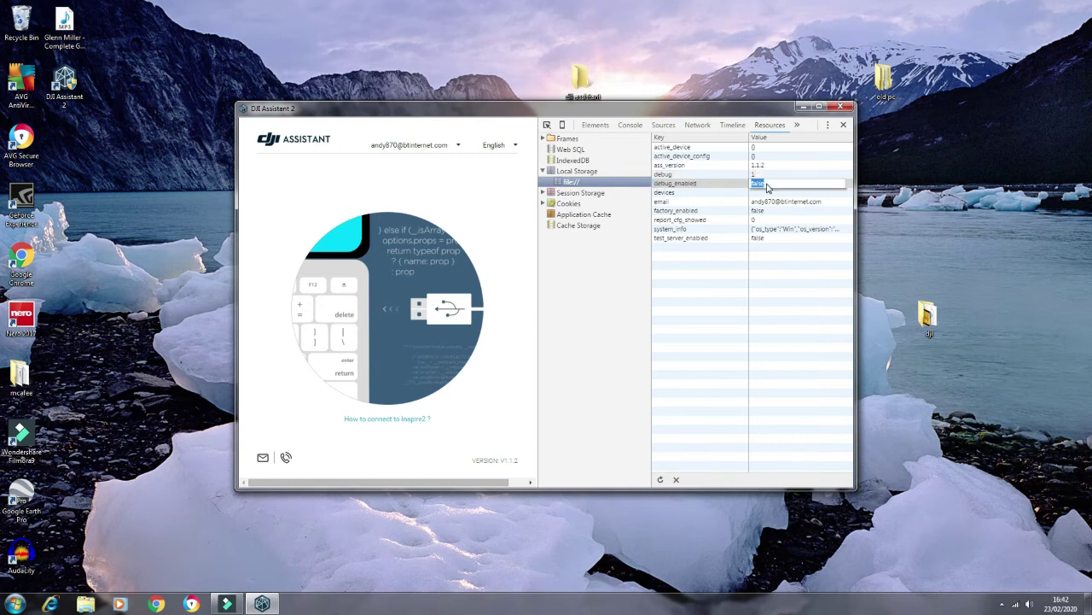
key(BackSpace)
key(Return)
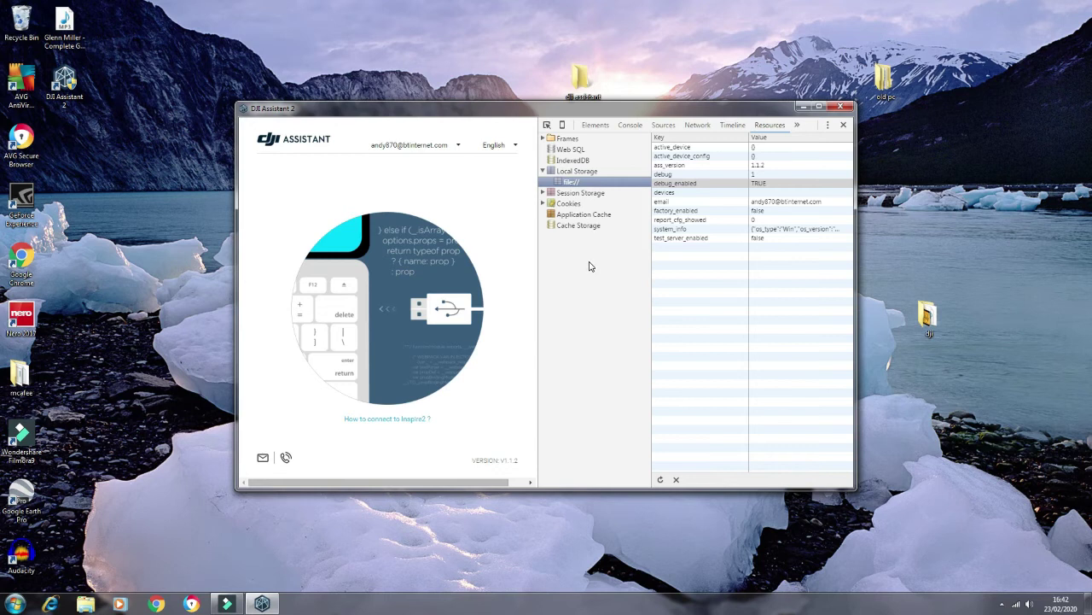
click(843, 127)
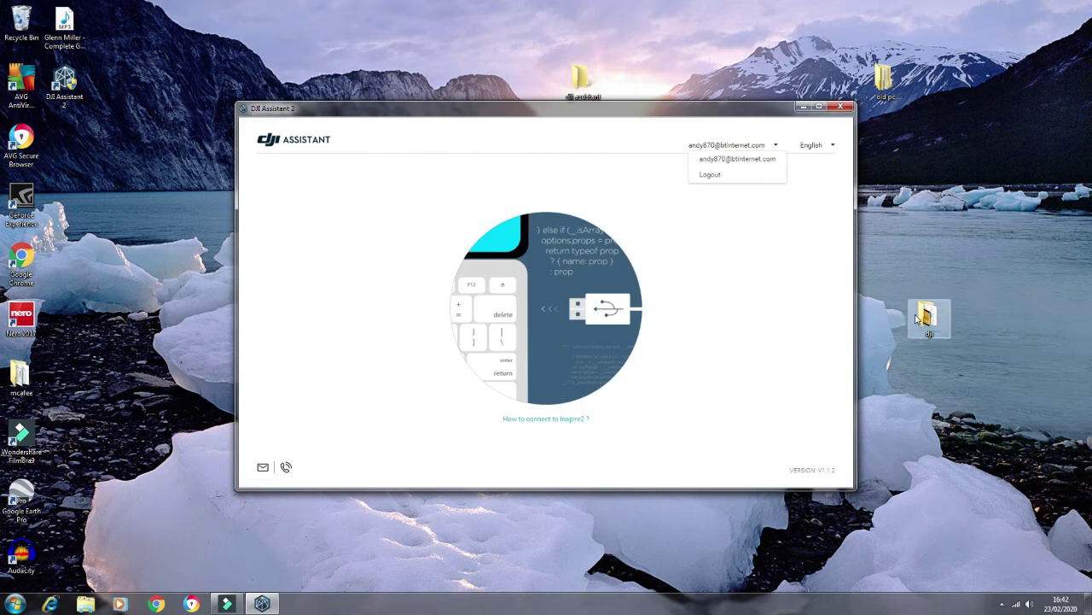
click(1002, 603)
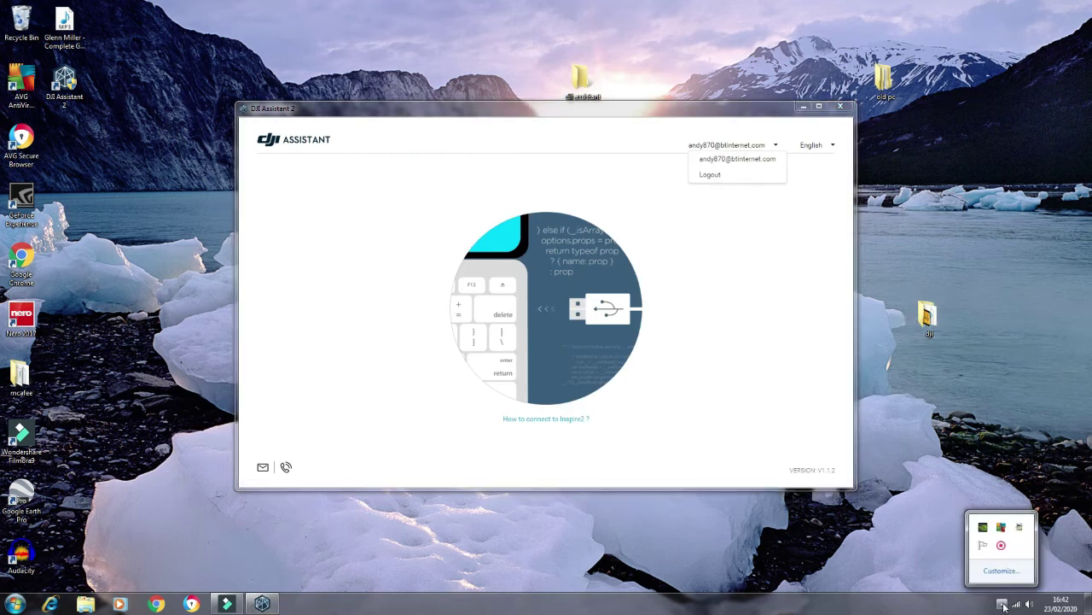
right_click(1001, 547)
click(990, 549)
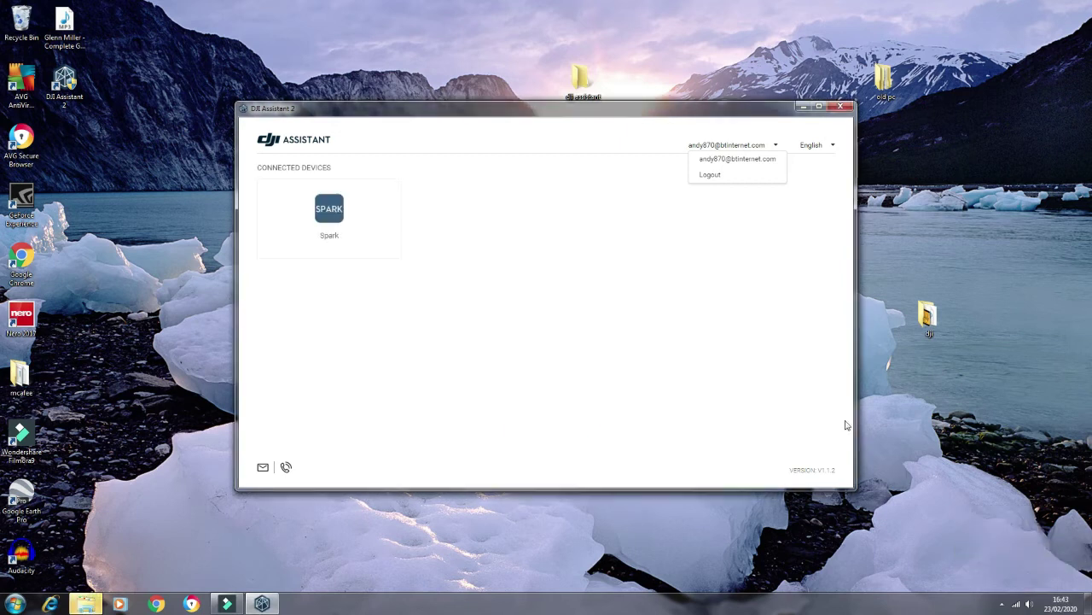
click(329, 211)
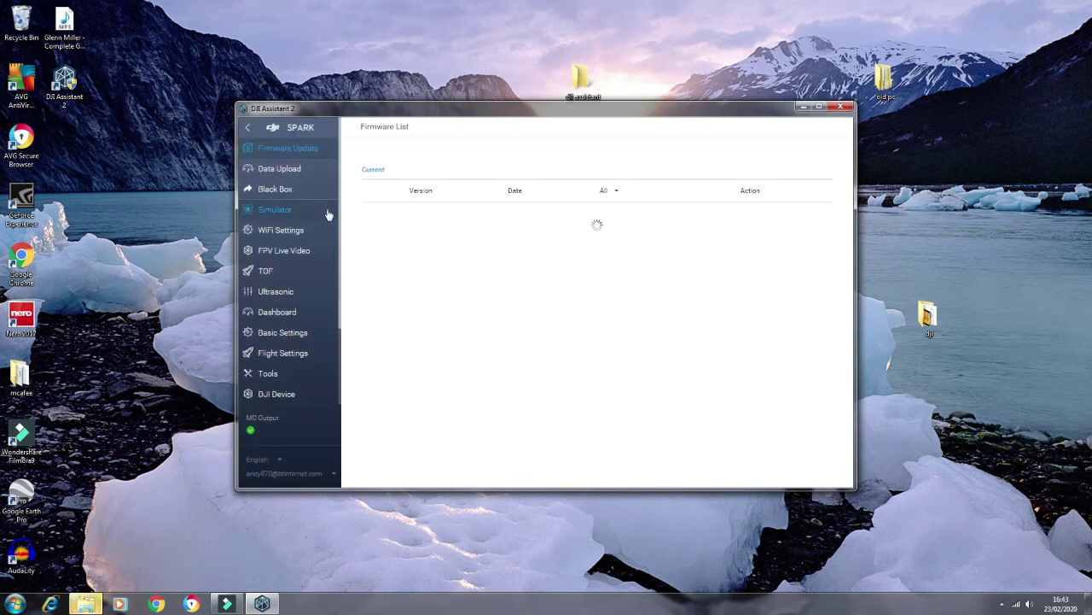
Step: In the Spark's ESC Settings, run ESC calibration for motors 1–4 and All, then test M4
click(280, 336)
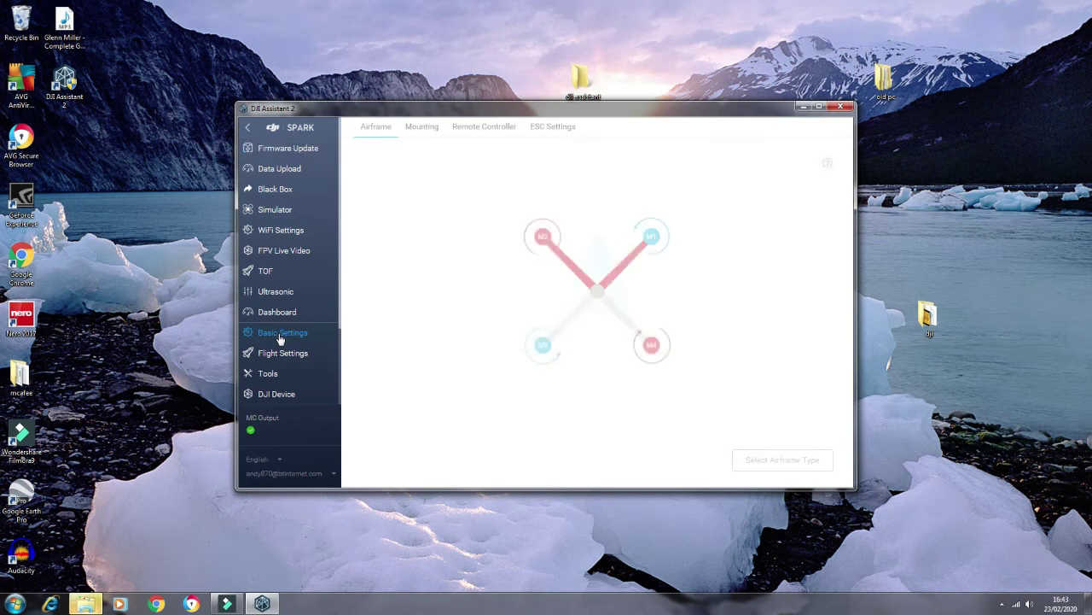
click(564, 127)
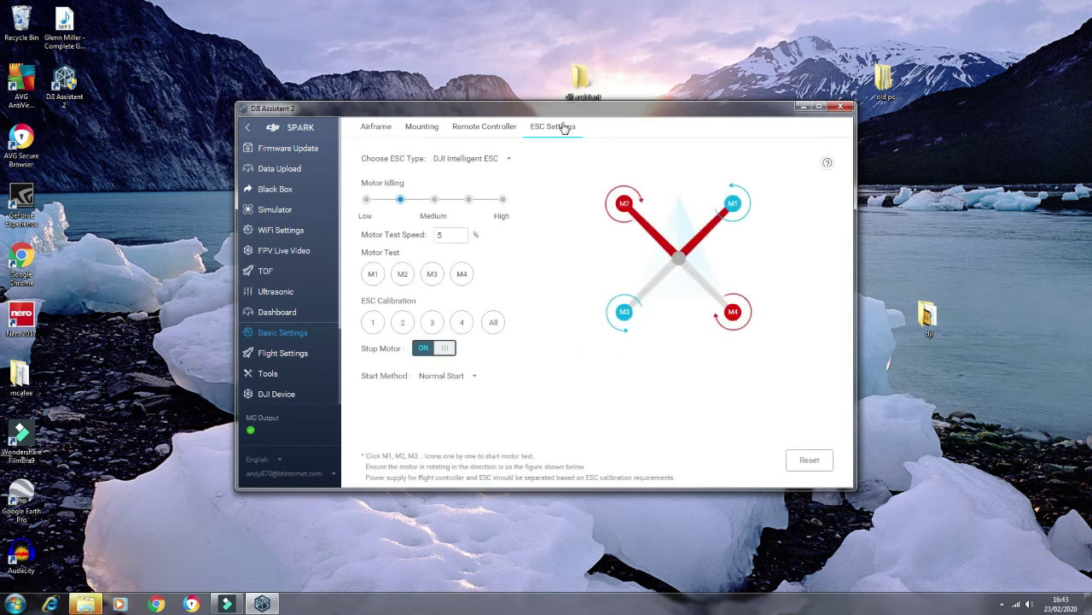
click(373, 322)
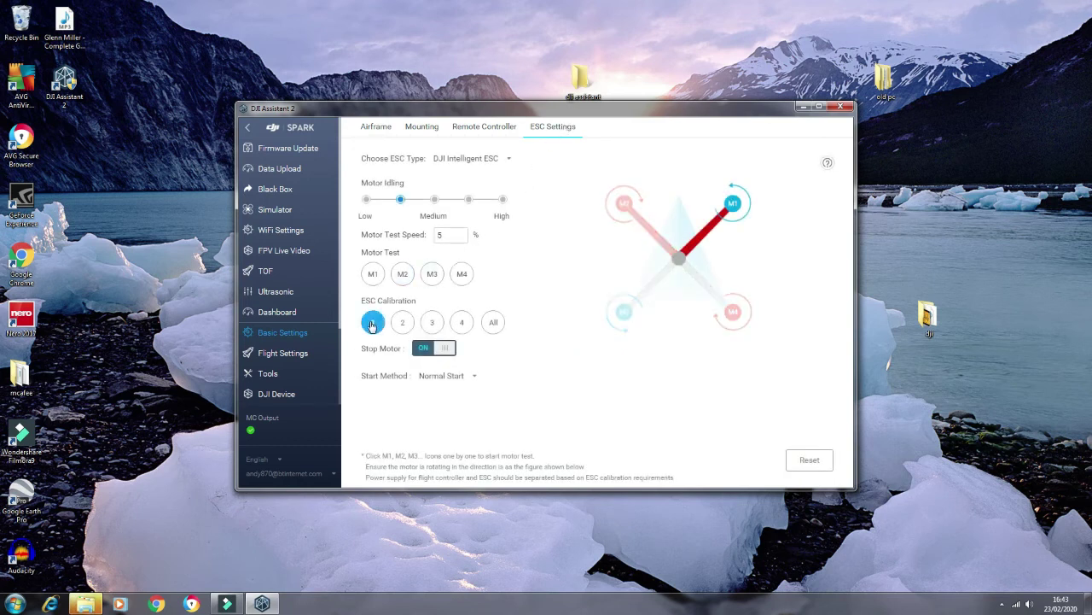
click(400, 327)
click(431, 324)
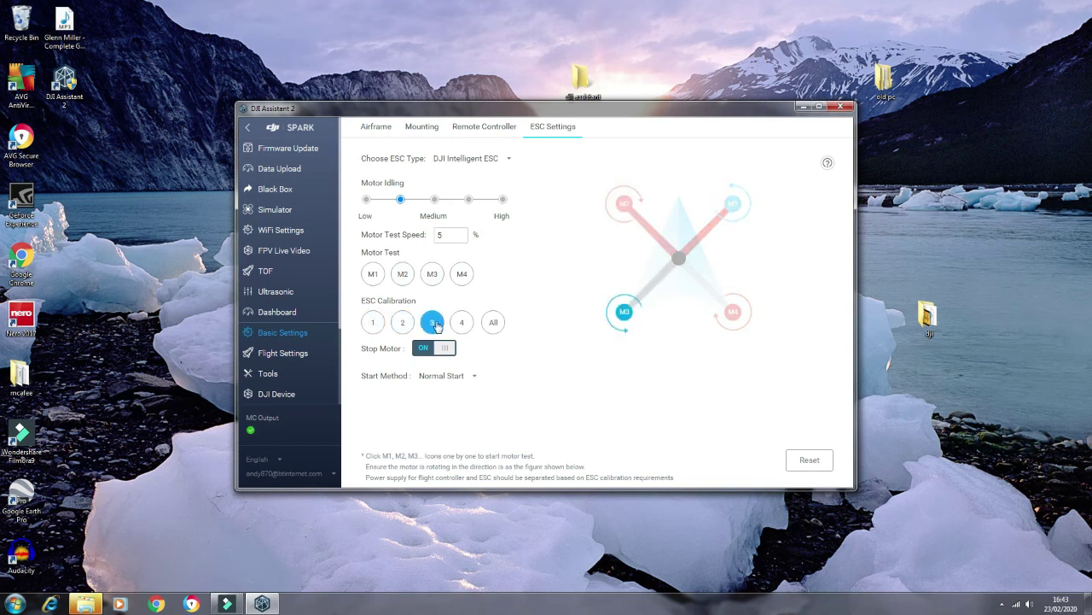
click(462, 325)
click(494, 323)
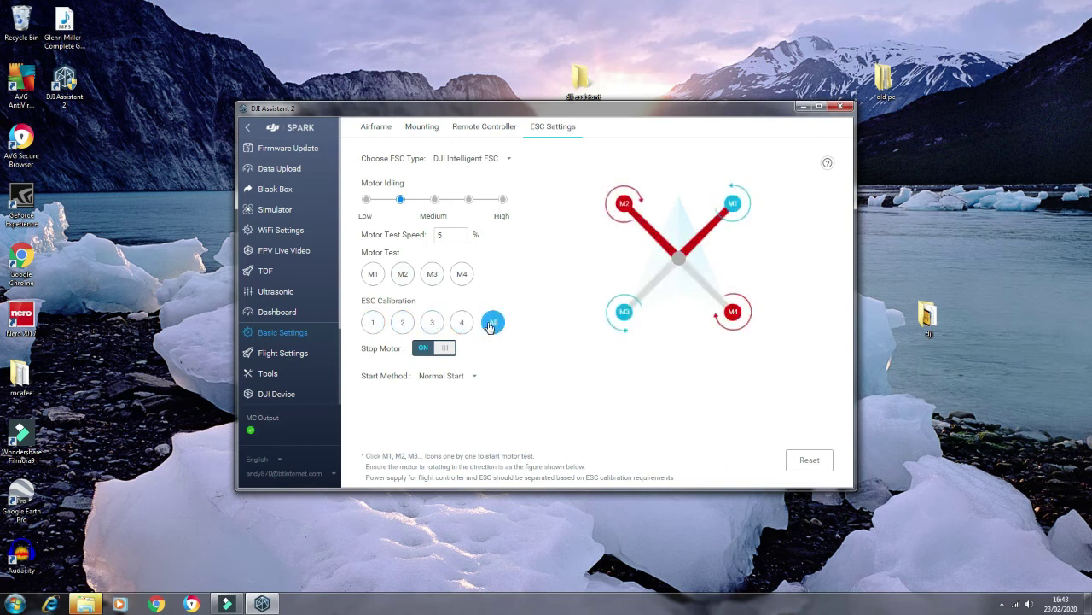
click(461, 274)
click(1003, 605)
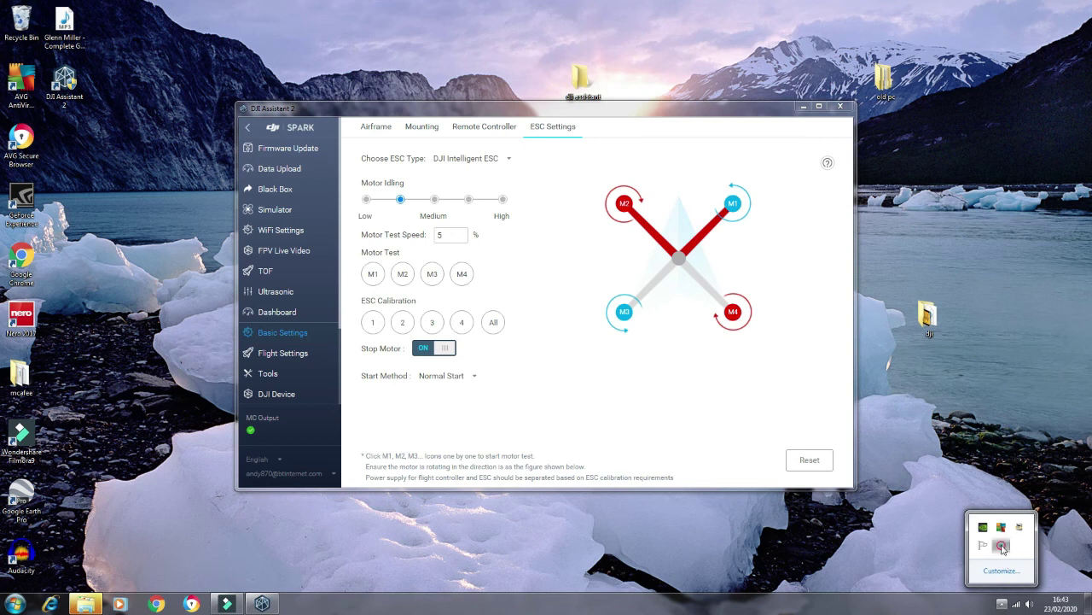
right_click(1002, 550)
click(995, 554)
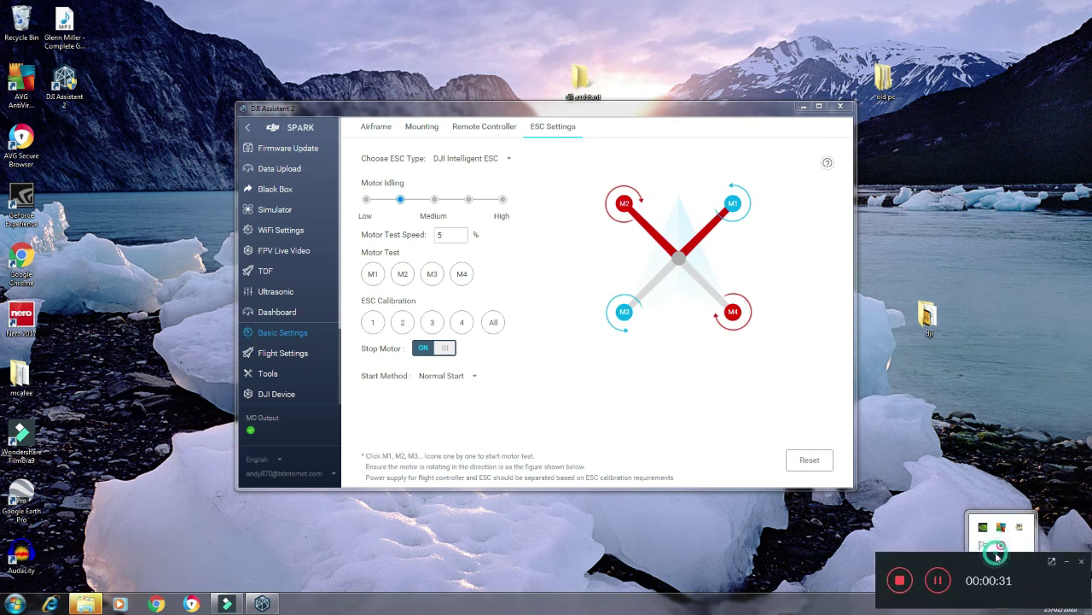
click(900, 581)
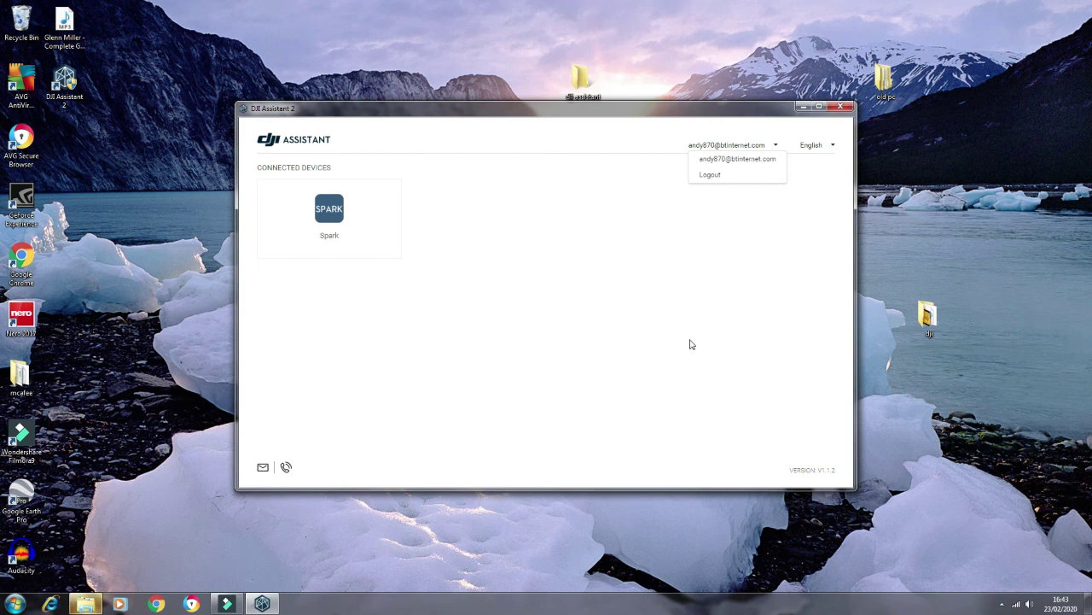
click(346, 209)
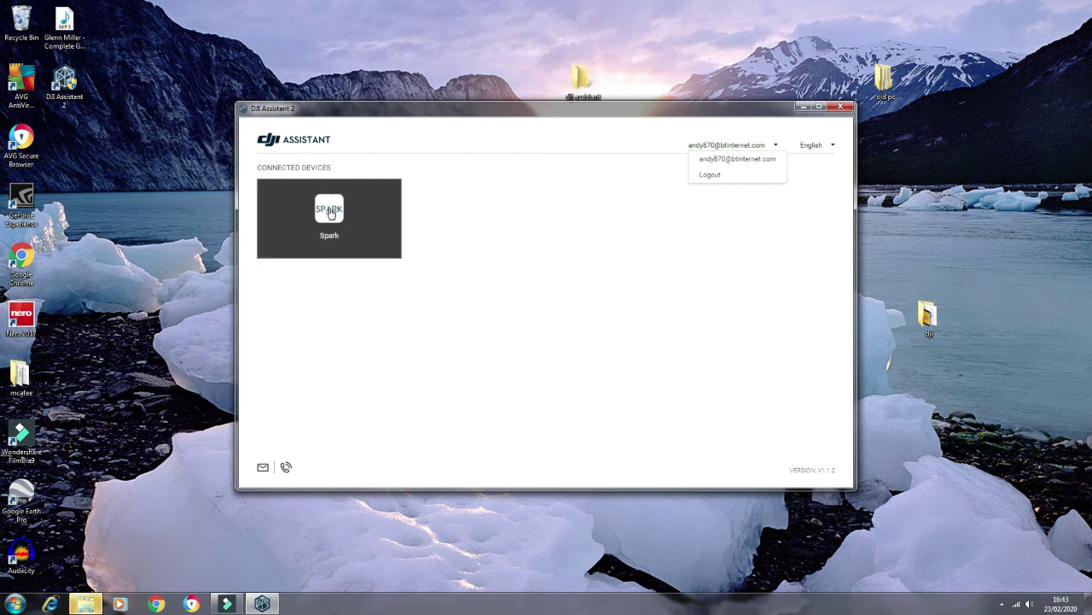